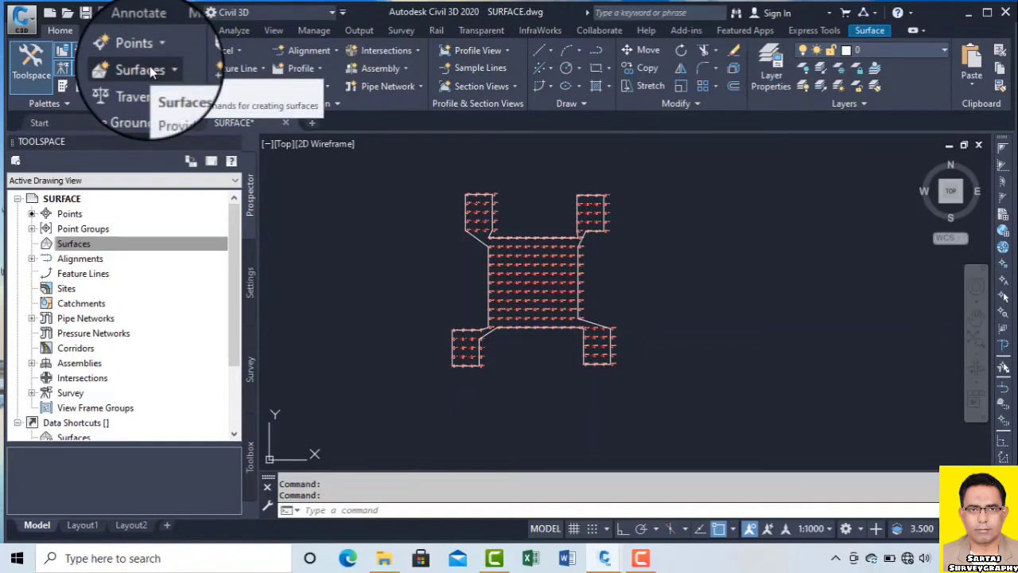
Examine the available surface creation commands and the data types that can be added to a surface.
left_click(30, 64)
left_click(28, 62)
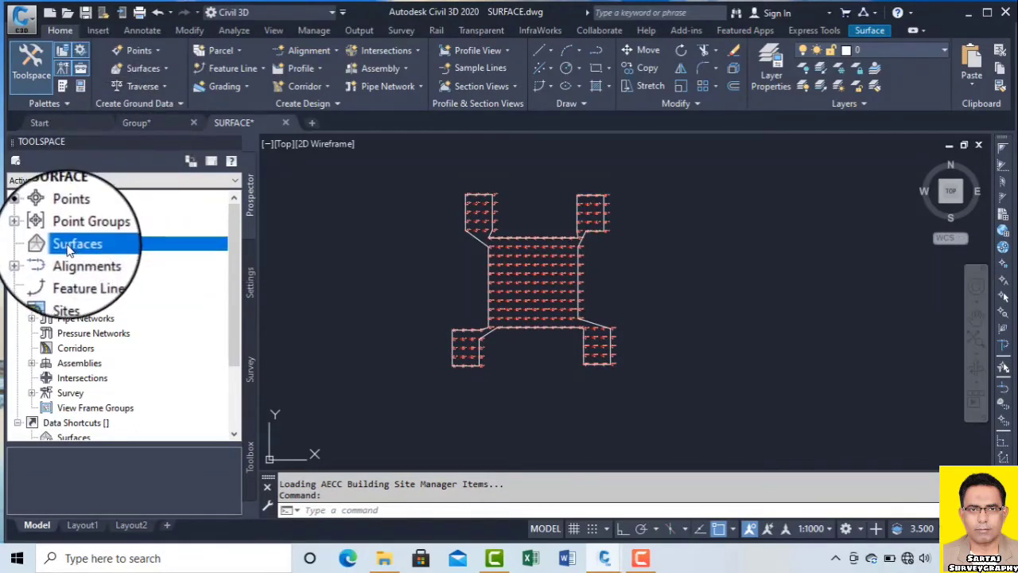
left_click(135, 70)
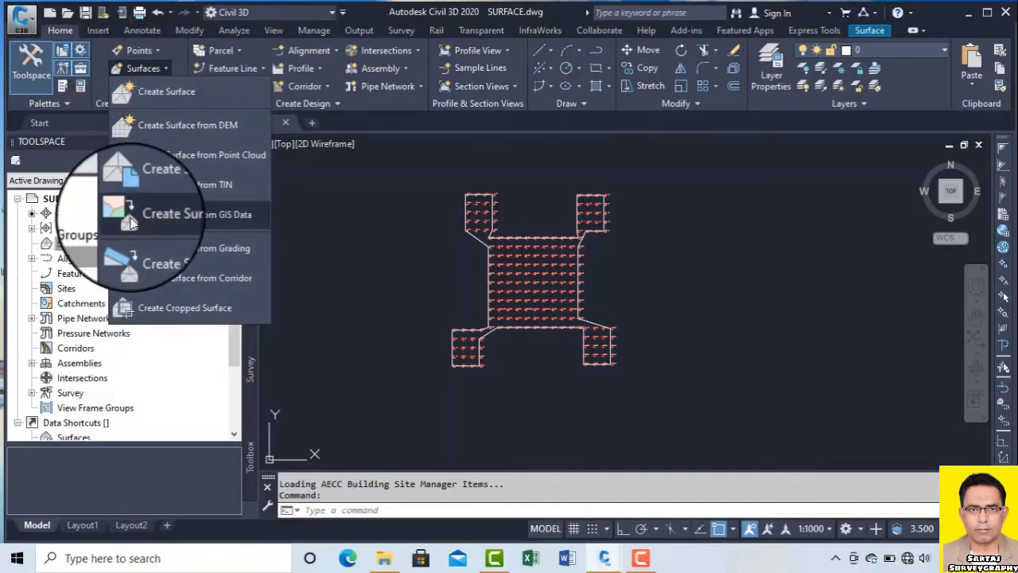
left_click(83, 249)
right_click(86, 250)
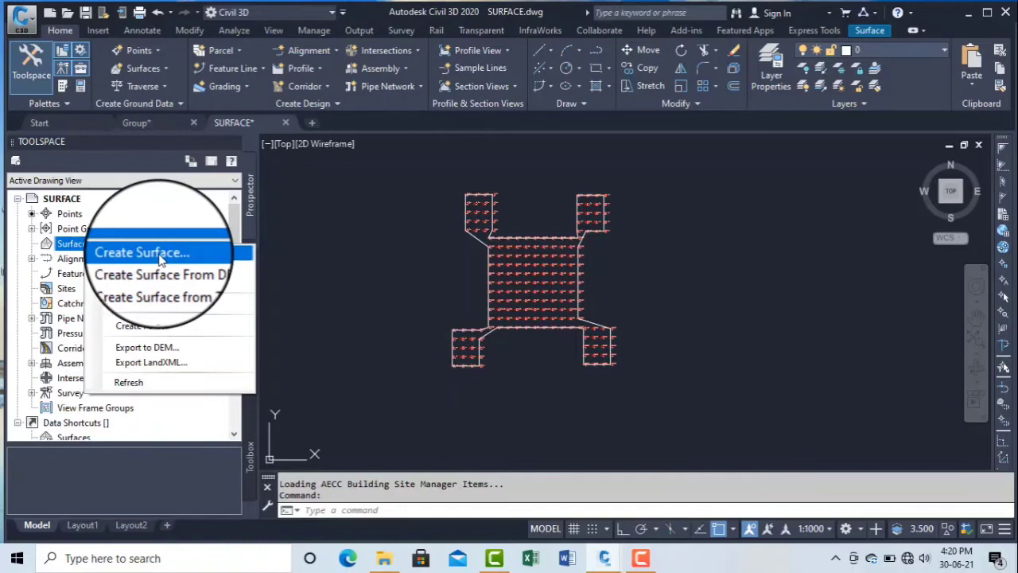
left_click(306, 243)
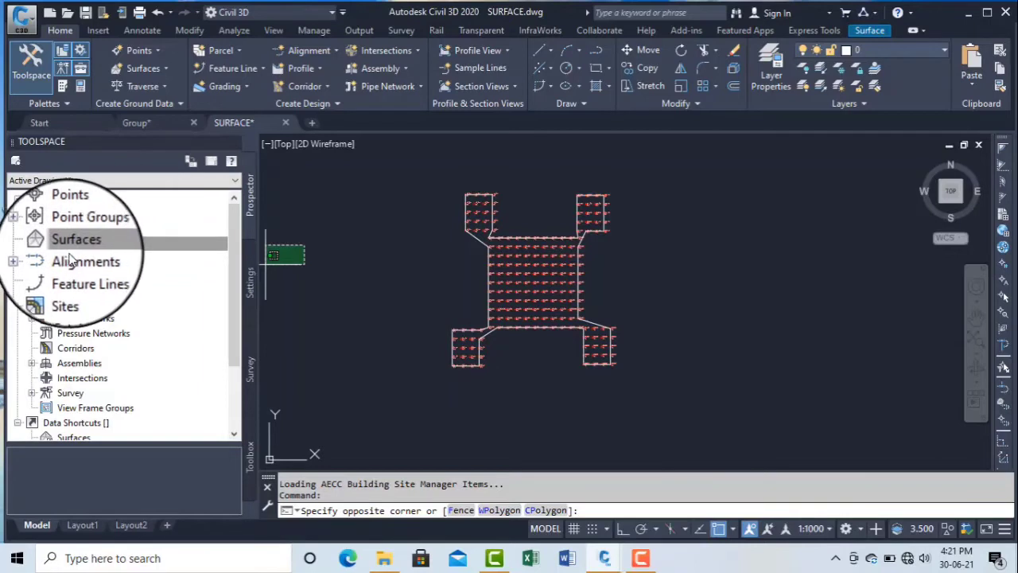
left_click(316, 236)
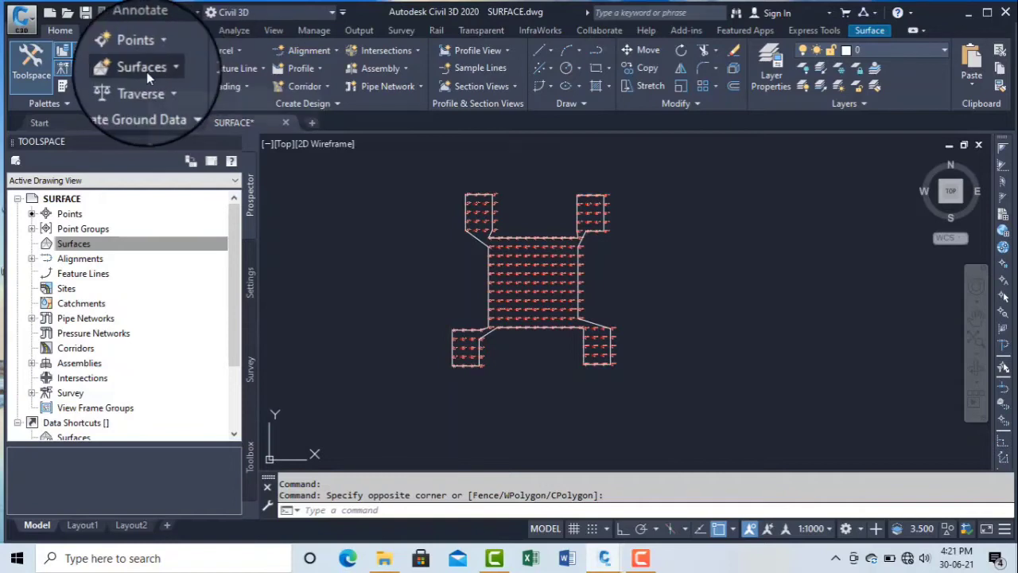
left_click(188, 30)
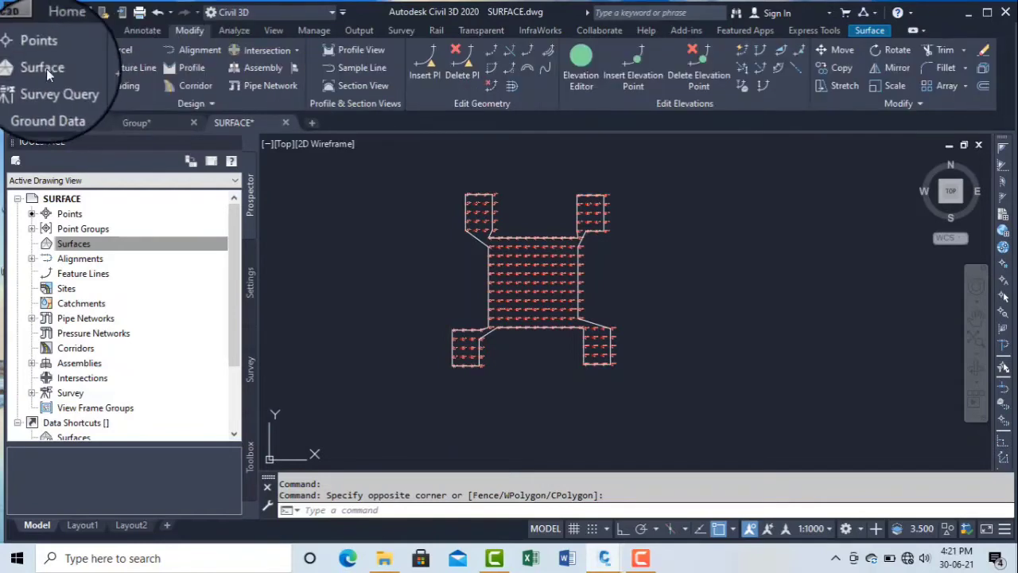
left_click(36, 71)
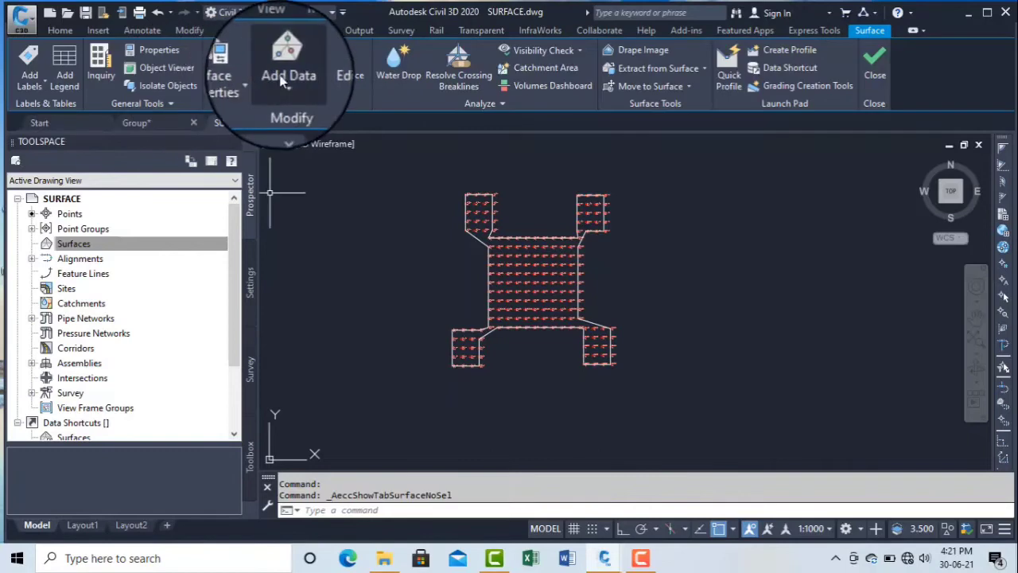
left_click(283, 80)
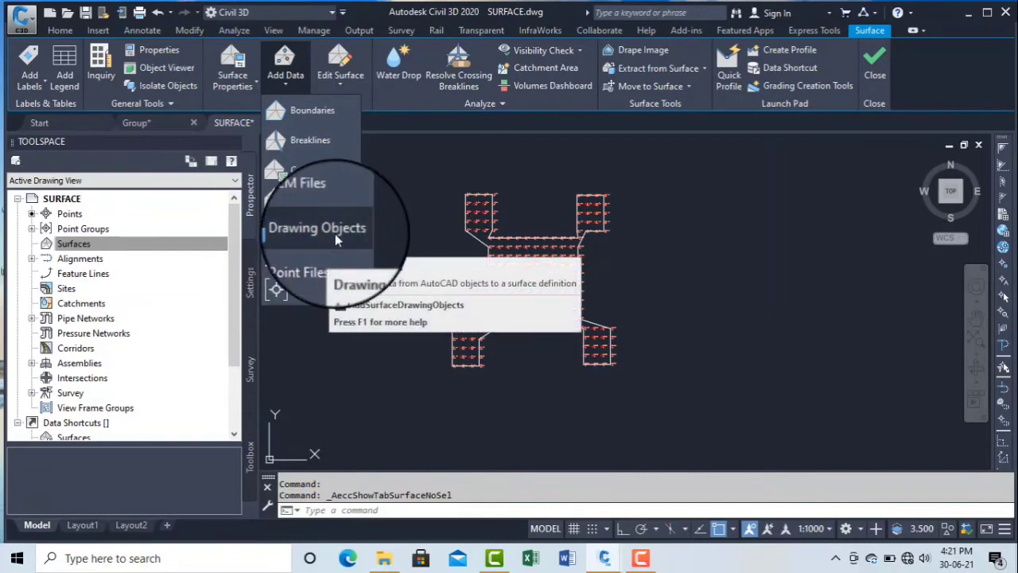
left_click(394, 173)
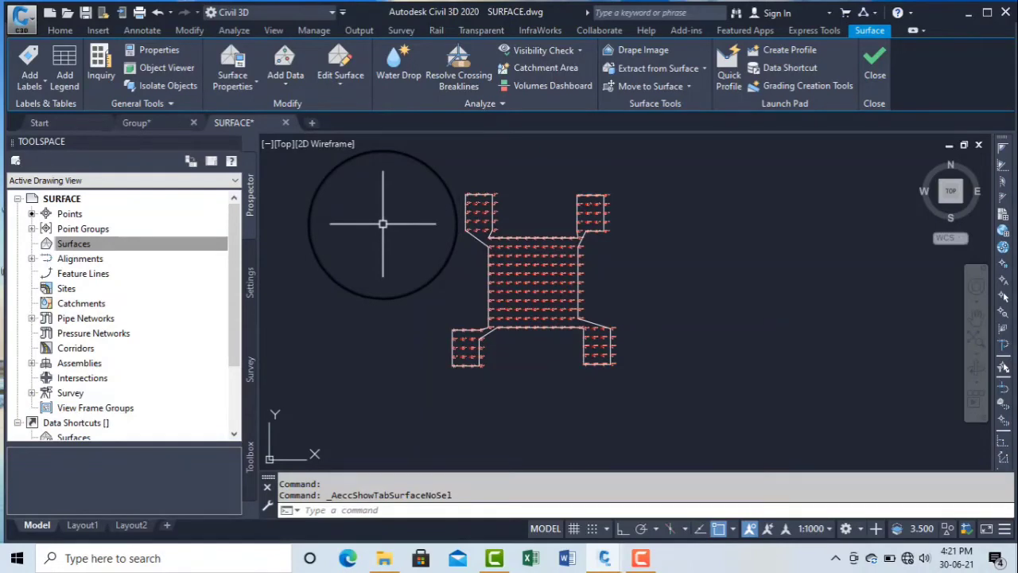
Start a new TIN surface on layer C-TOPO and name it By Group (Exst GL).
left_click(63, 32)
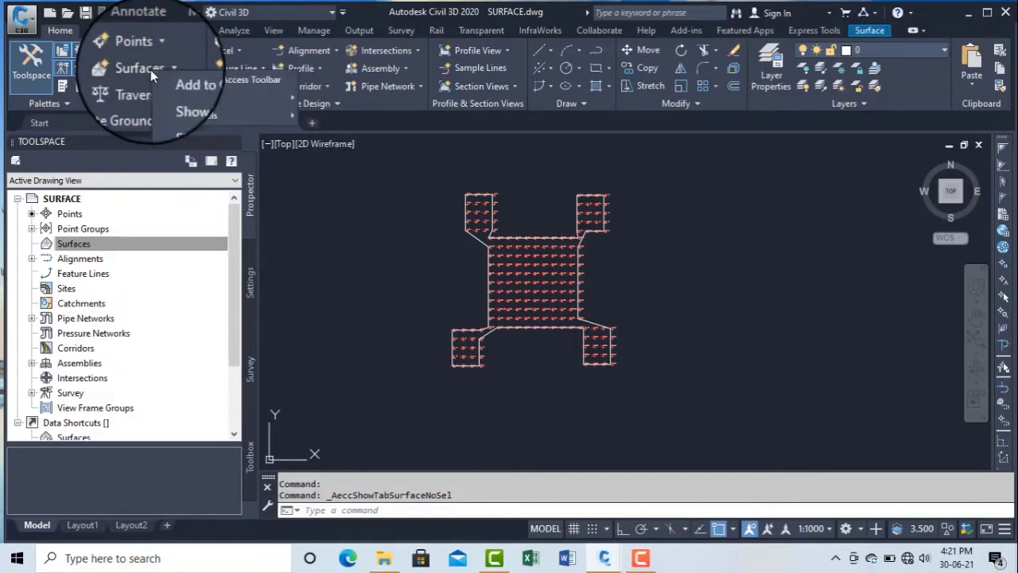
left_click(144, 68)
left_click(179, 96)
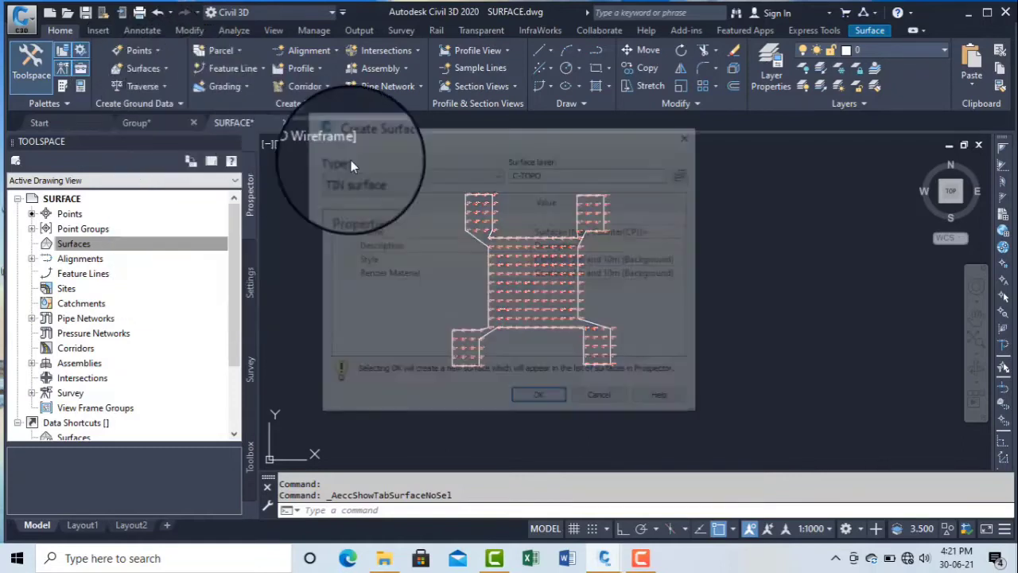
left_click(581, 236)
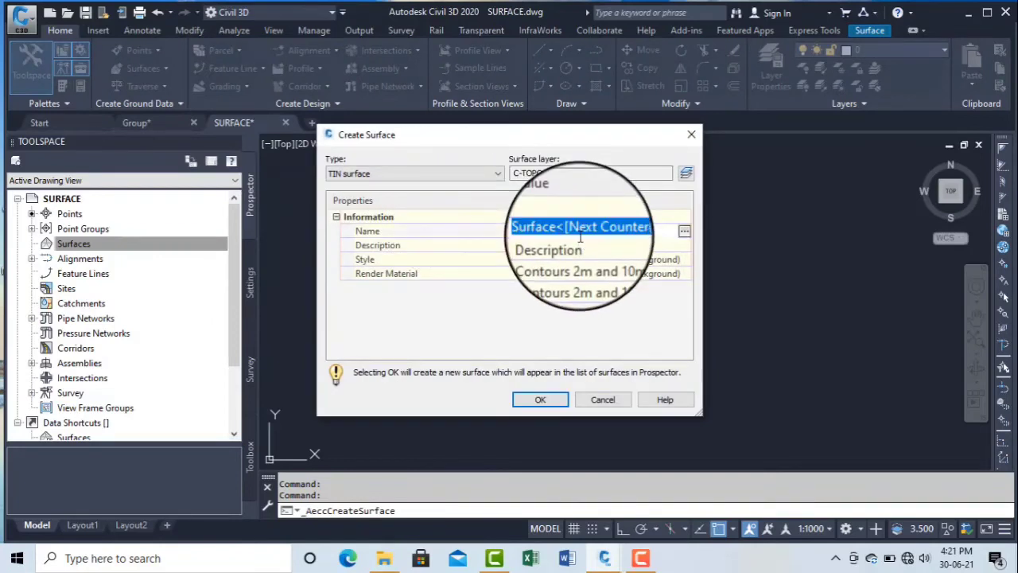
type("By gr")
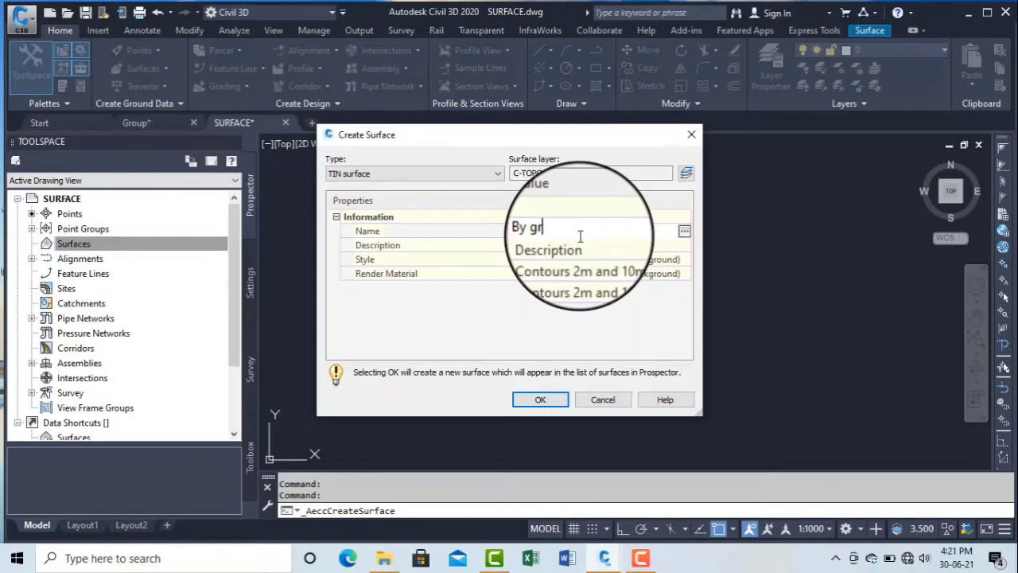
key("BackSpace")
key("BackSpace")
type("Grou")
type("p")
type(" (R")
type("sxc")
key("BackSpace")
key("BackSpace")
key("BackSpace")
key("BackSpace")
type("Exst GL)")
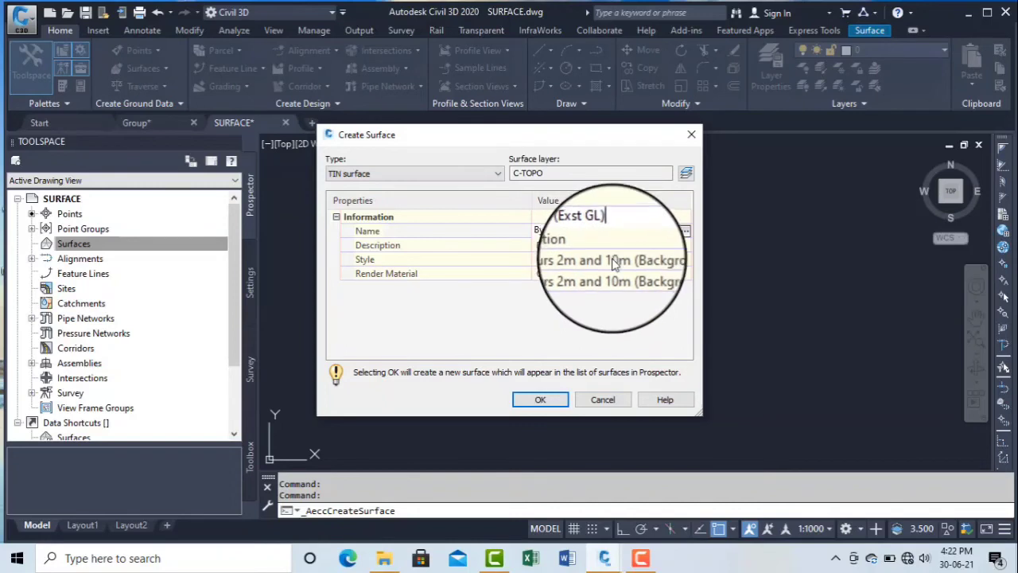
key("Return")
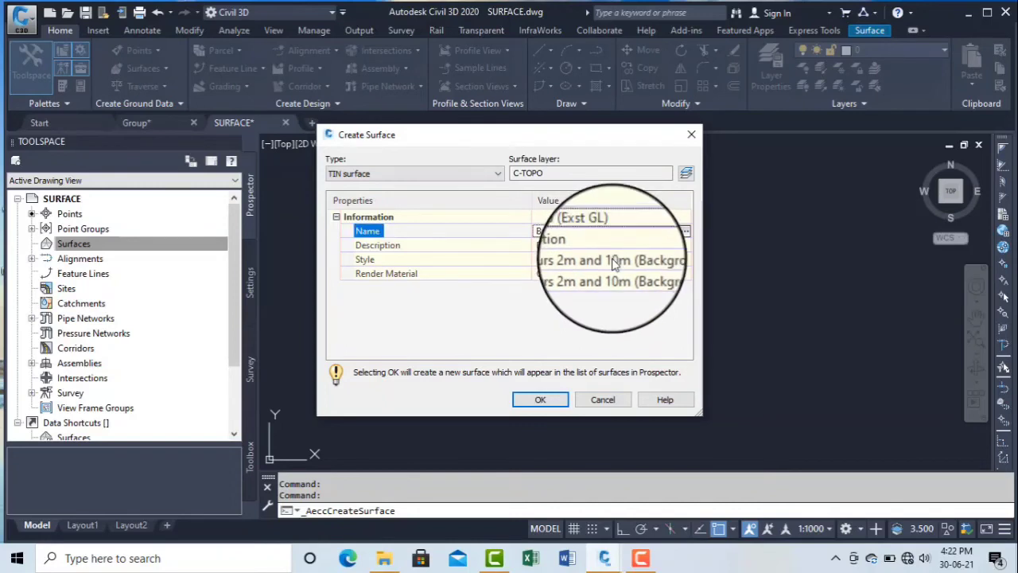
Set the surface style to Contours 1m and 5m (Background) and create the By Group (Exst GL) surface.
left_click(666, 261)
left_click(685, 261)
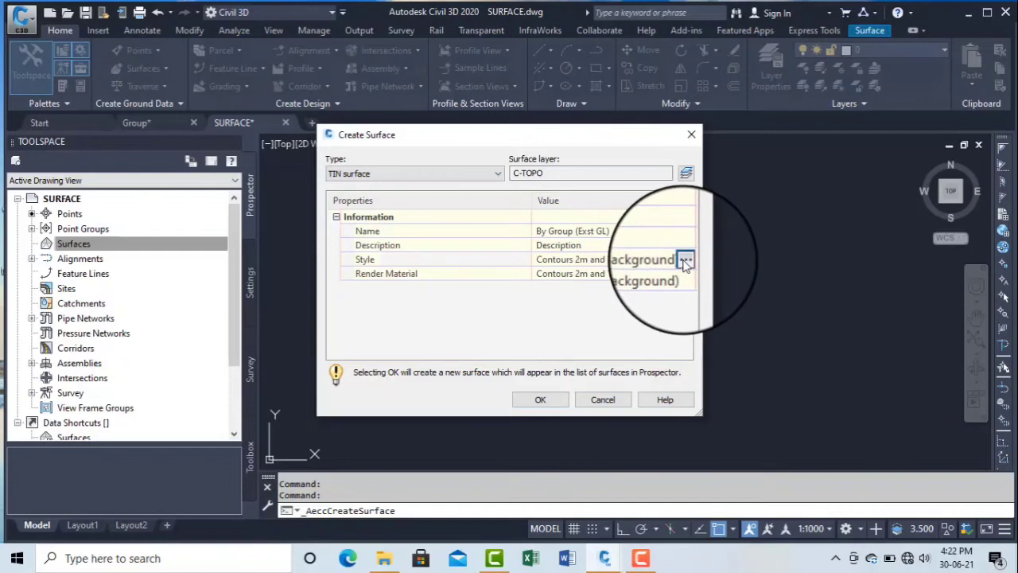
left_click(509, 271)
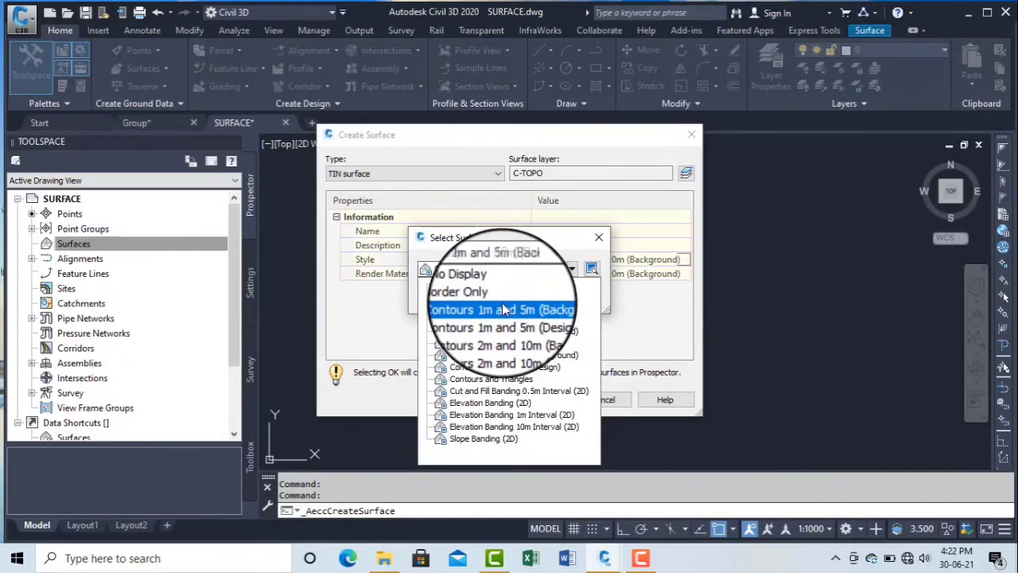
left_click(513, 331)
left_click(445, 295)
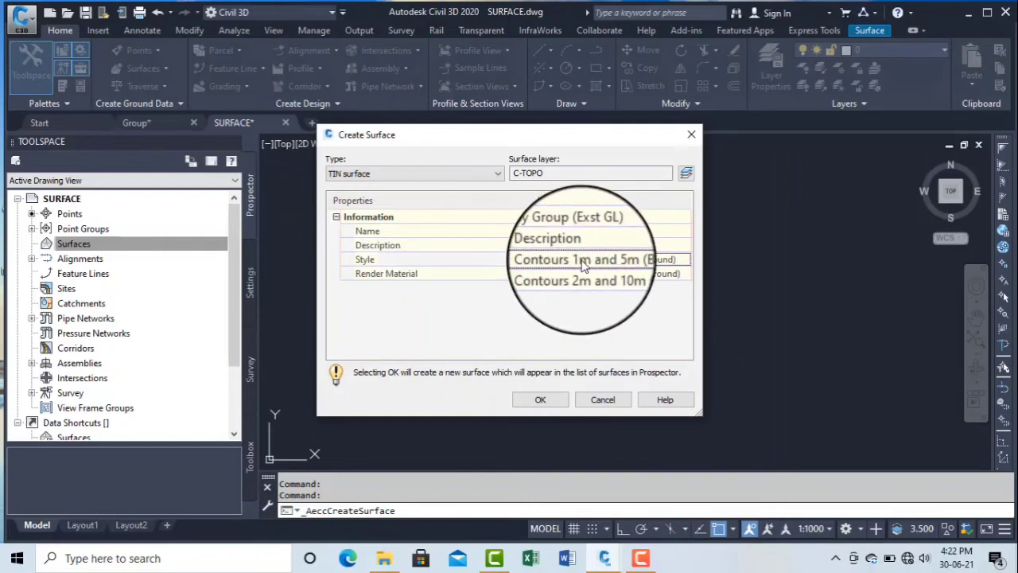
left_click(540, 400)
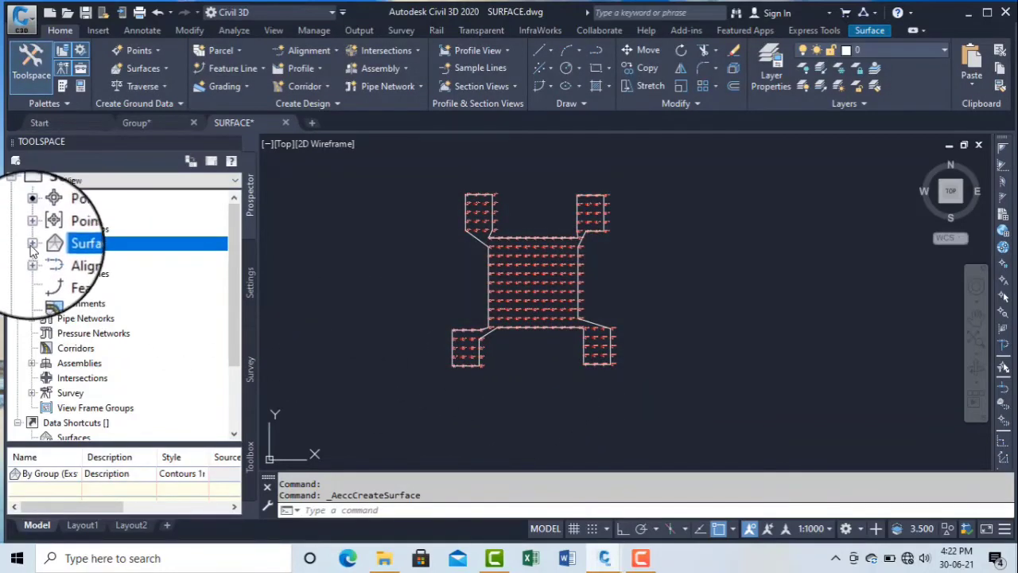
Create a second TIN surface named By File (RD Exist) in the drawing's Surfaces collection.
left_click(32, 245)
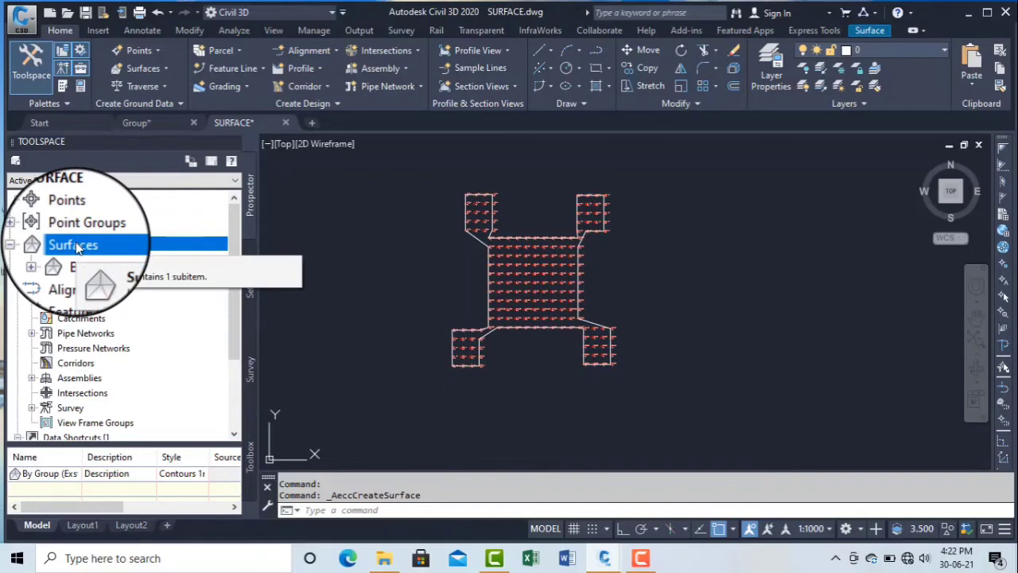
right_click(139, 251)
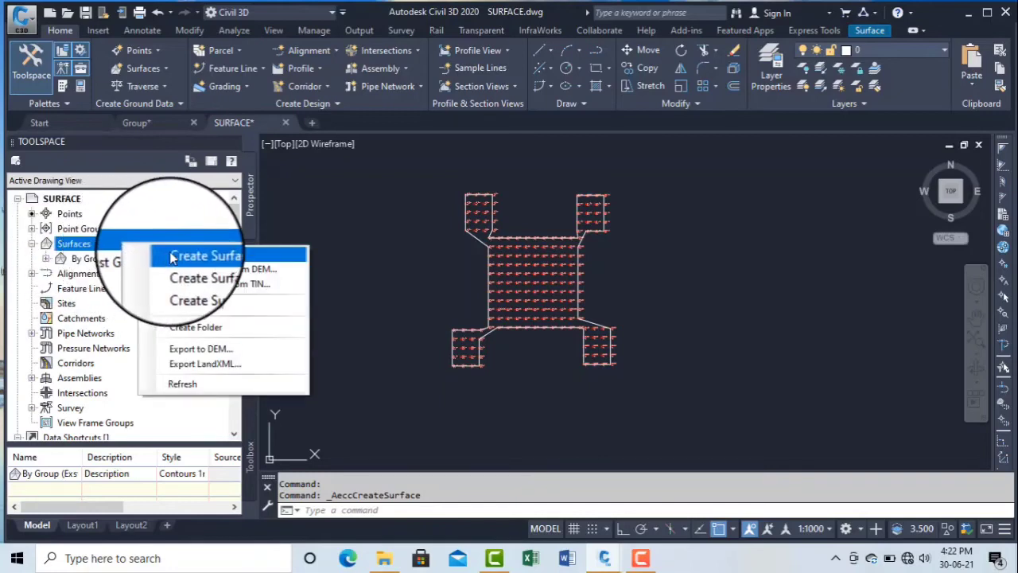
left_click(171, 257)
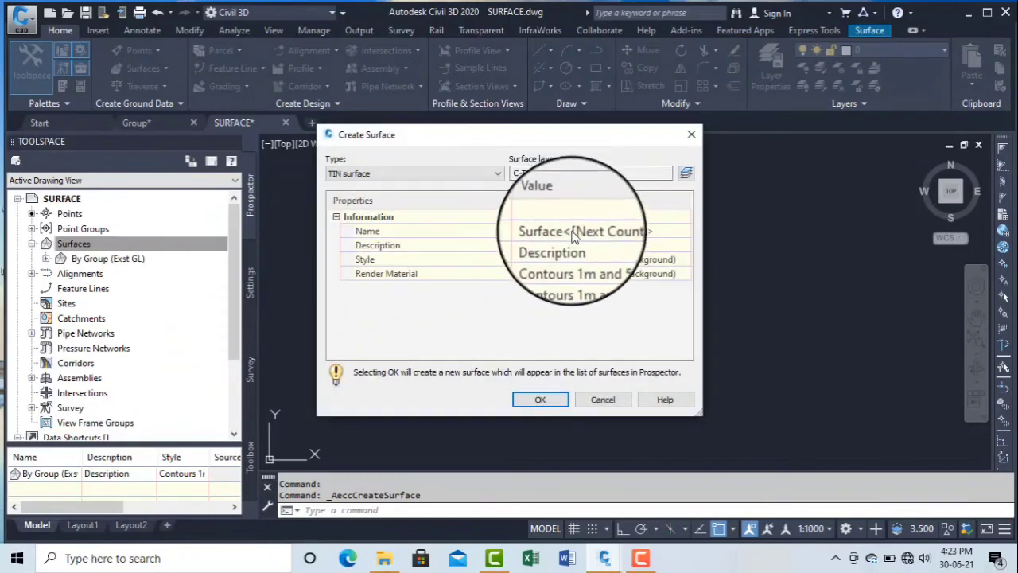
left_click(609, 233)
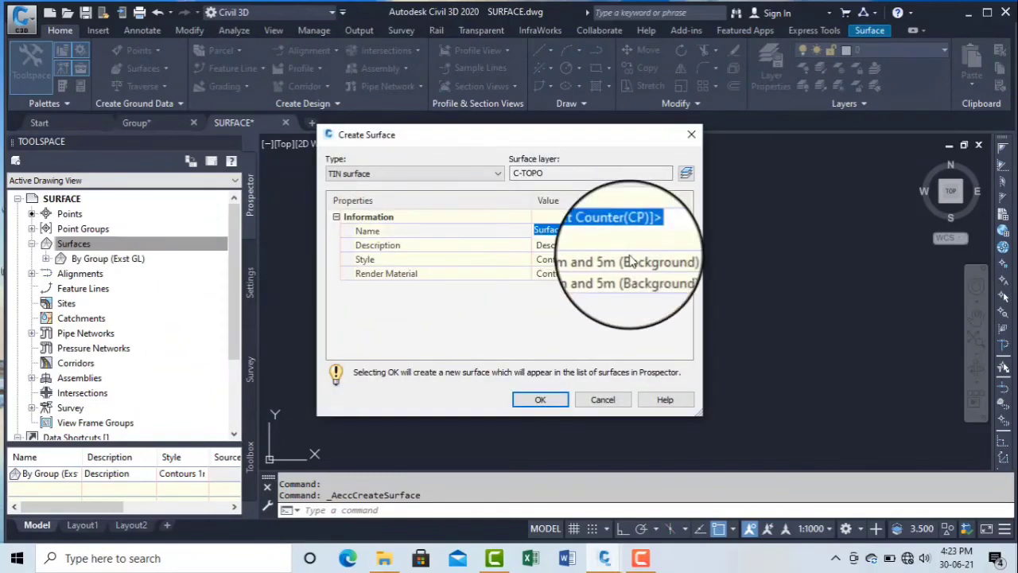
key("BackSpace")
type("By")
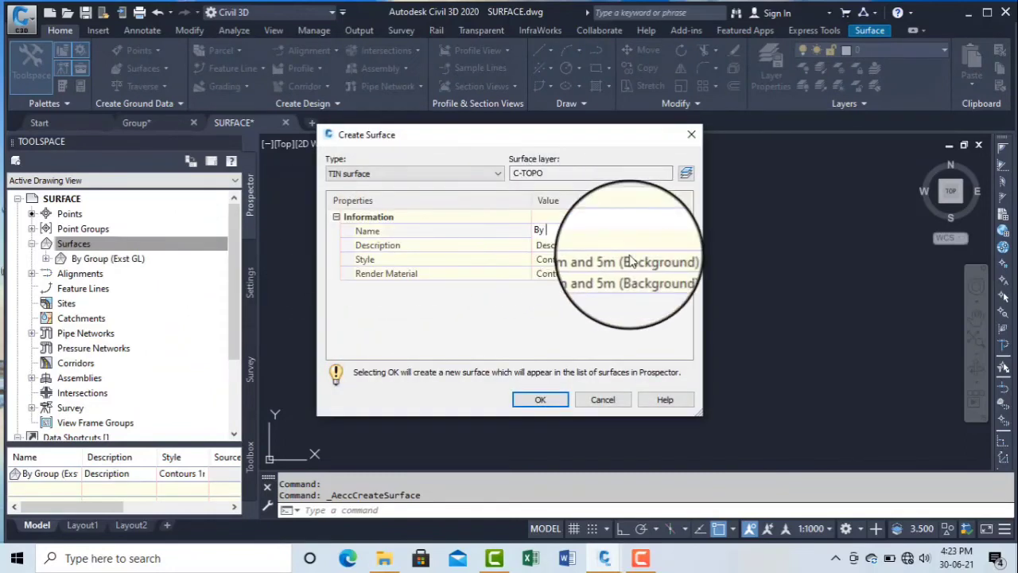
type(" File")
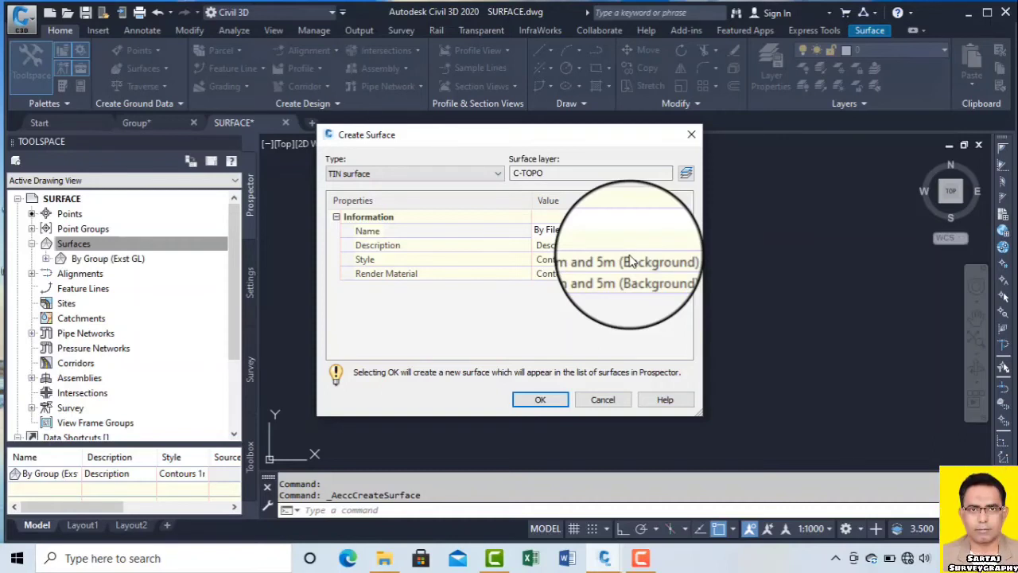
type("ist)")
left_click(539, 402)
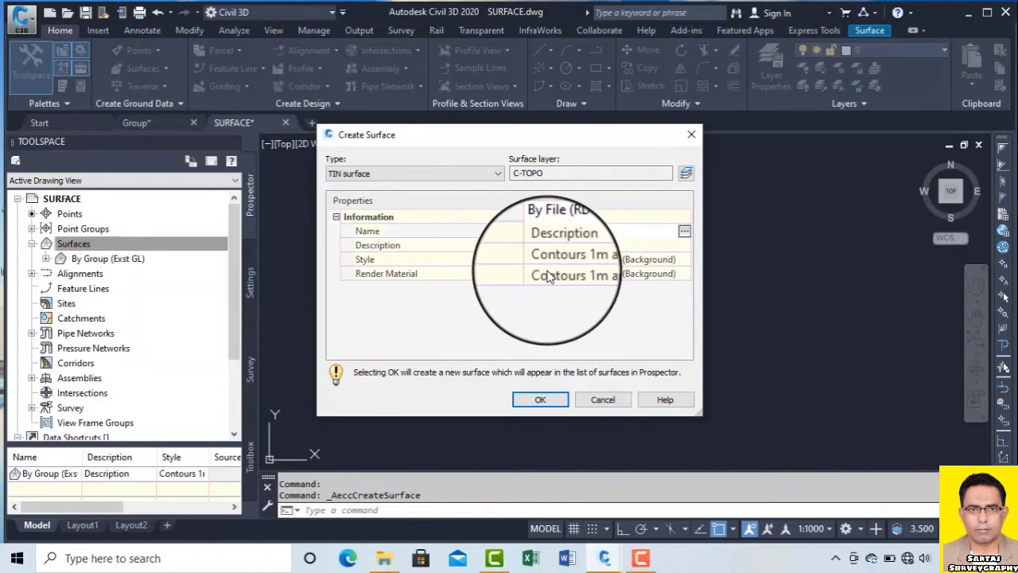
left_click(540, 399)
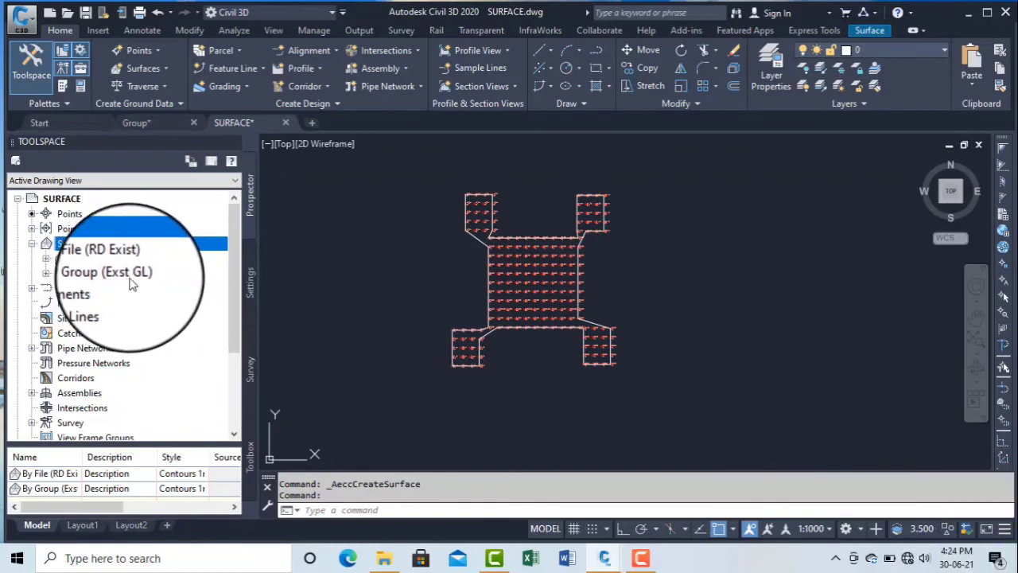
Review the surface creation options again and the Point Files and Point Groups options for adding surface data.
right_click(143, 253)
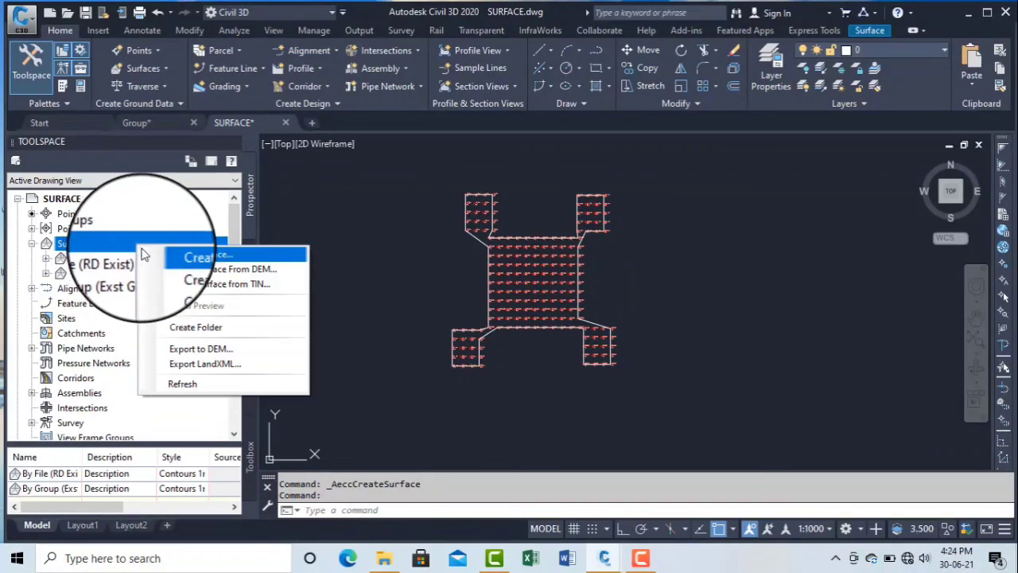
left_click(144, 69)
left_click(344, 202)
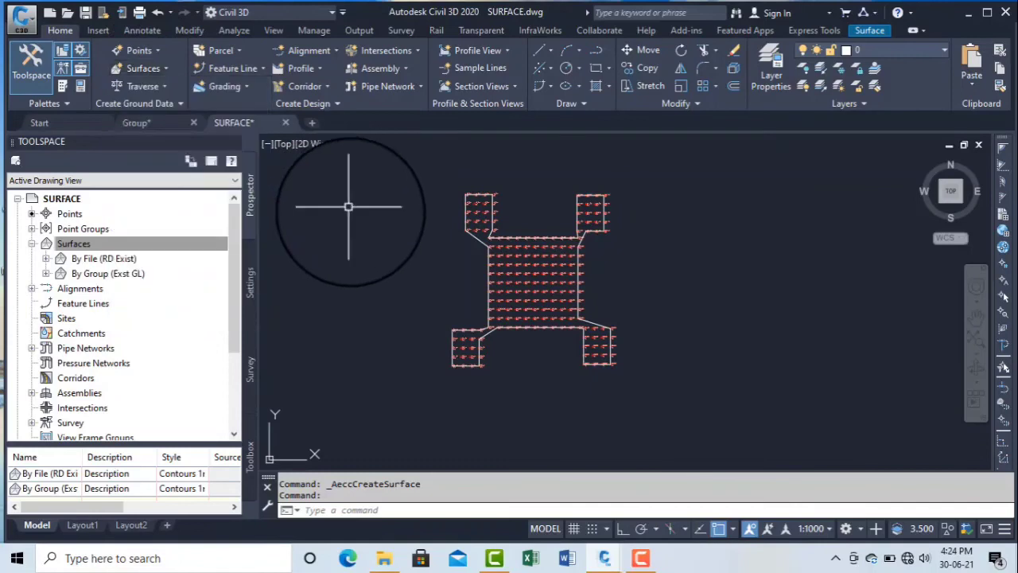
left_click(148, 244)
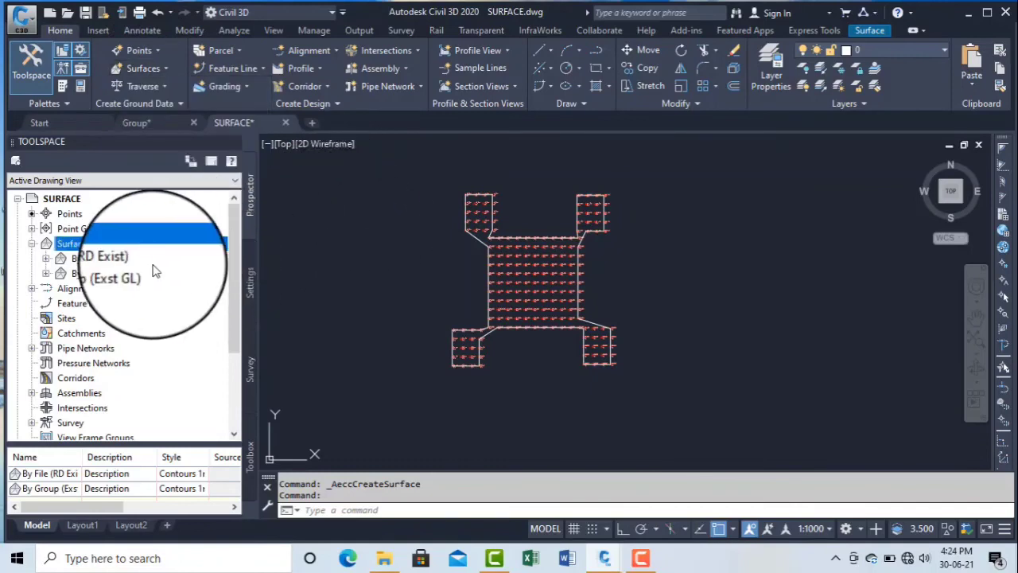
left_click(186, 29)
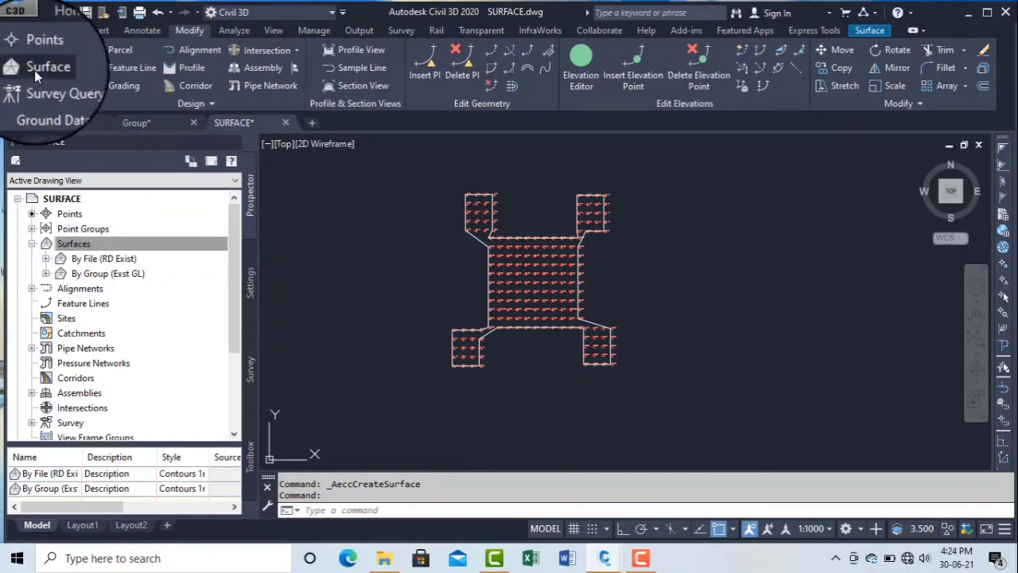
left_click(44, 67)
left_click(295, 89)
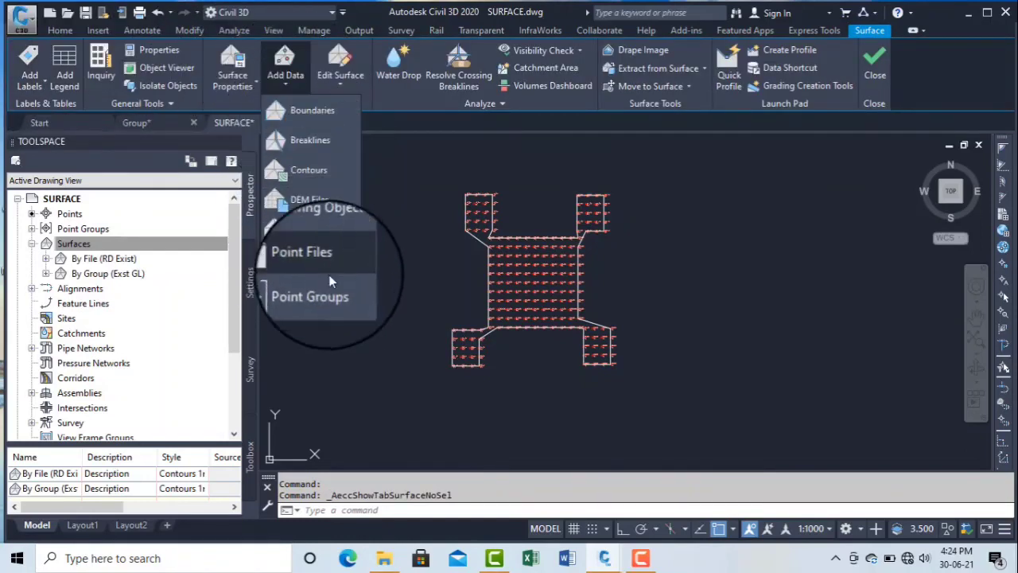
left_click(404, 291)
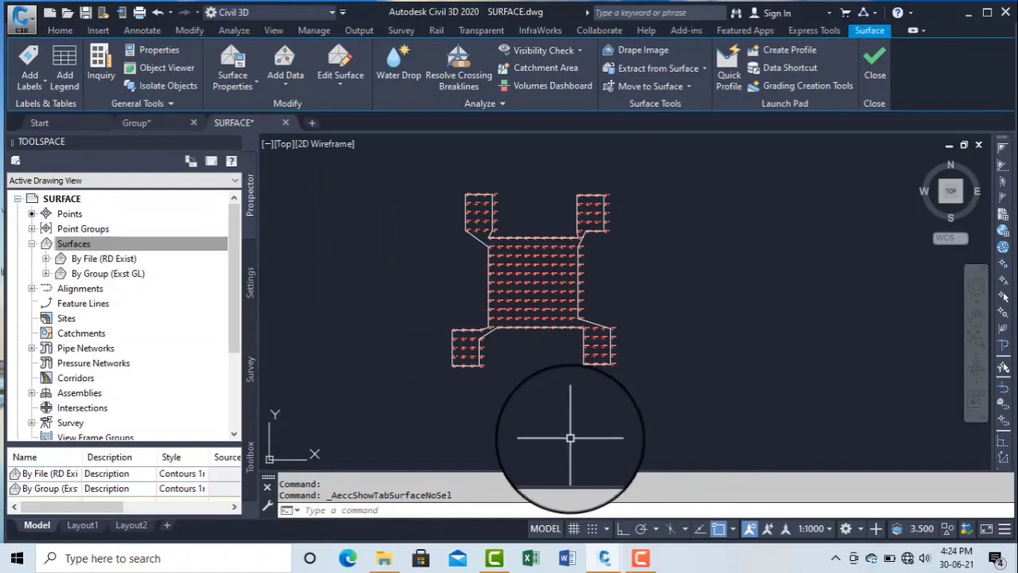
left_click(640, 558)
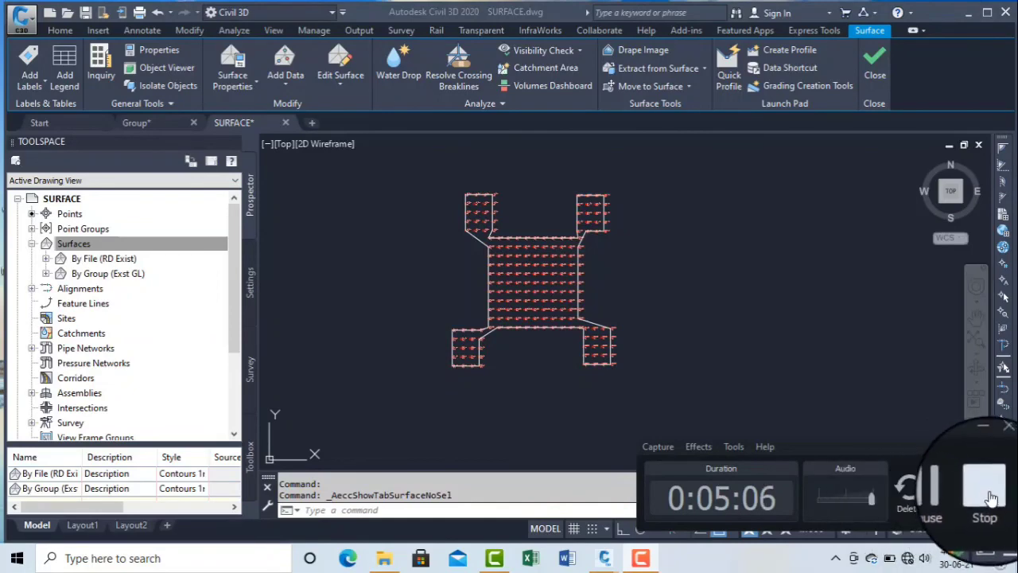
left_click(985, 487)
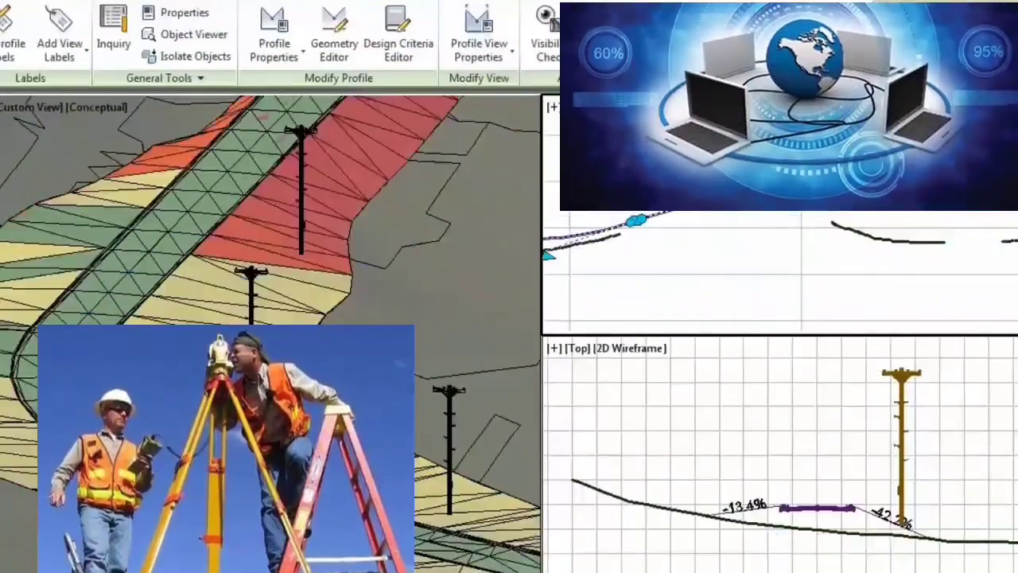